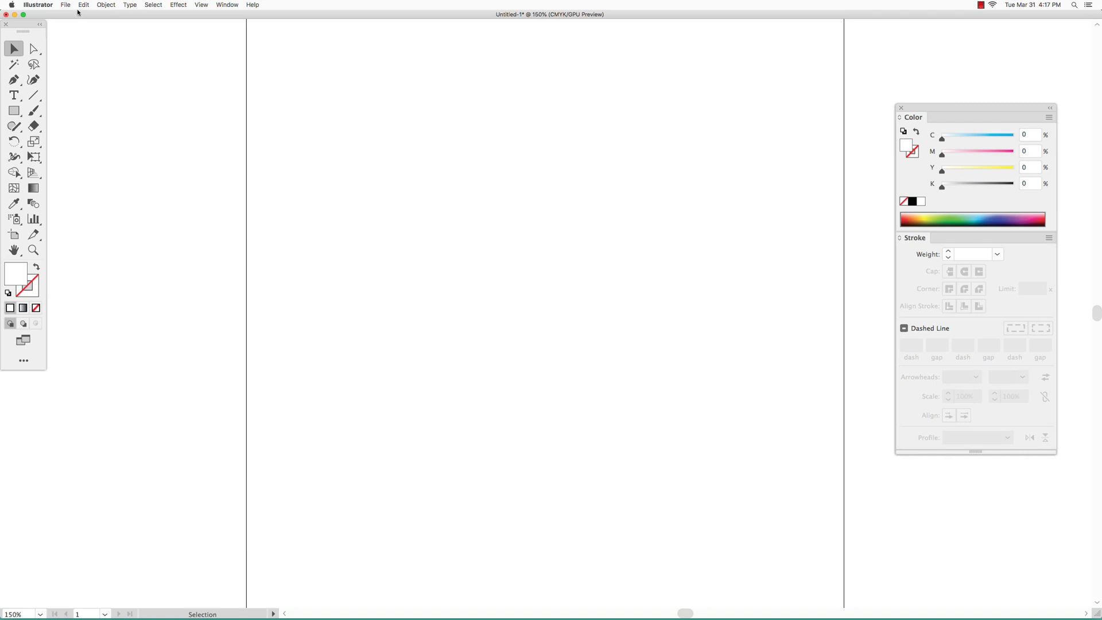
# Place 2CornerCurves.jpg on the artboard as the tracing reference.
pyautogui.click(67, 5)
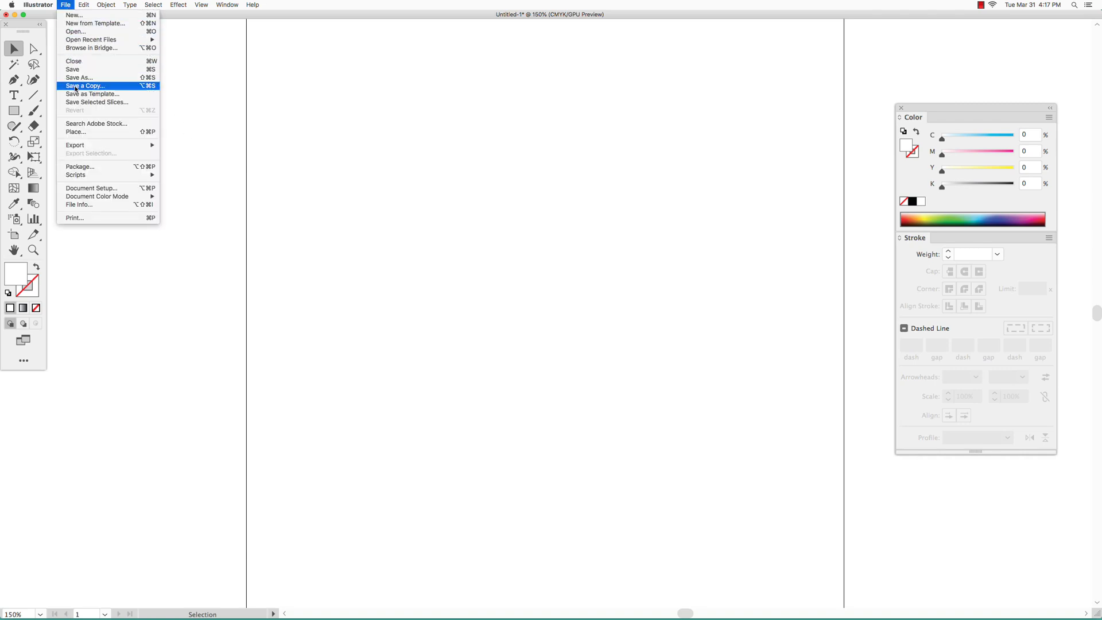
pyautogui.click(76, 132)
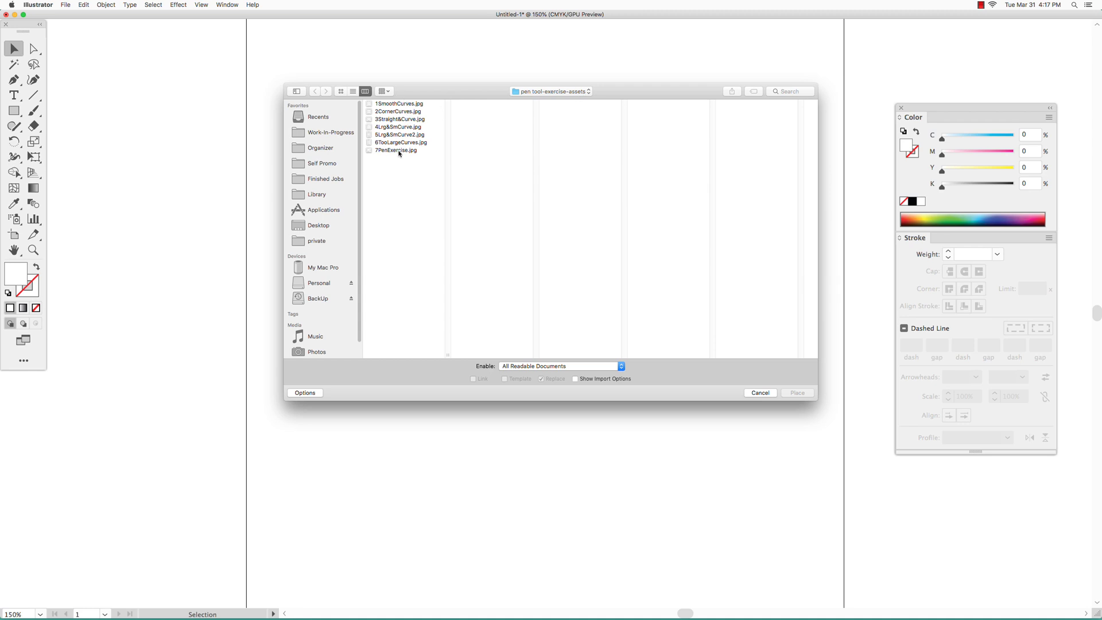
pyautogui.click(399, 111)
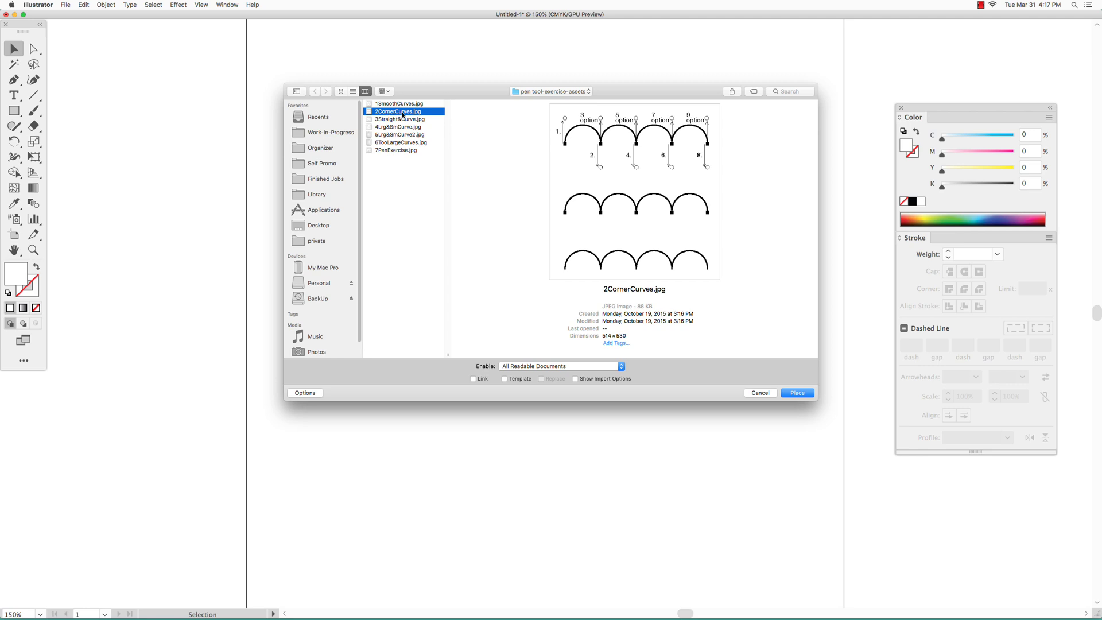
pyautogui.click(797, 393)
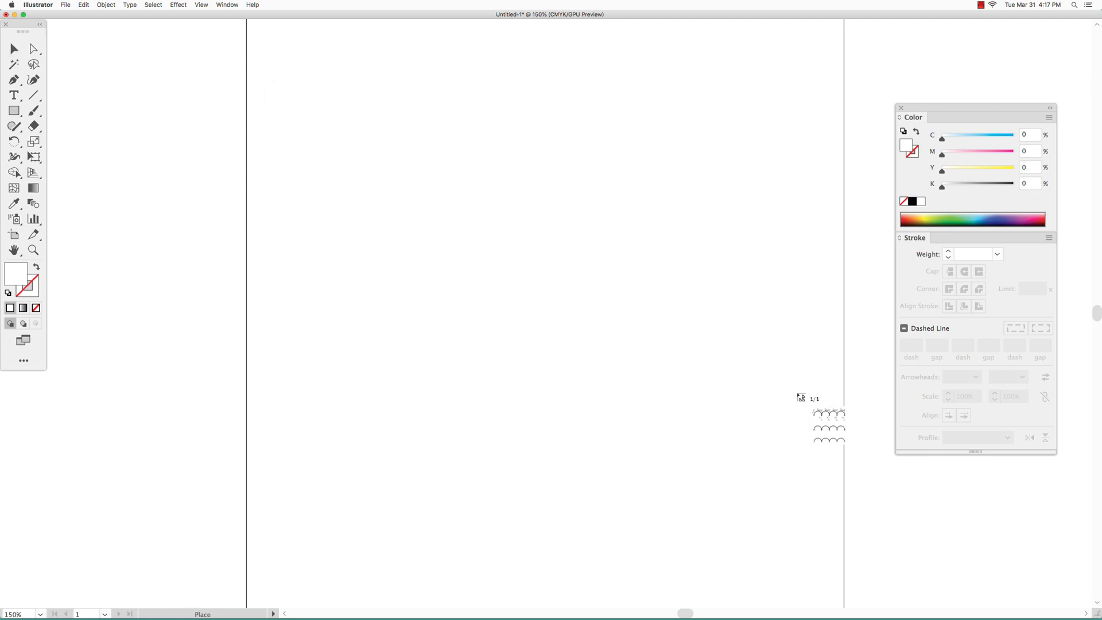
pyautogui.click(317, 82)
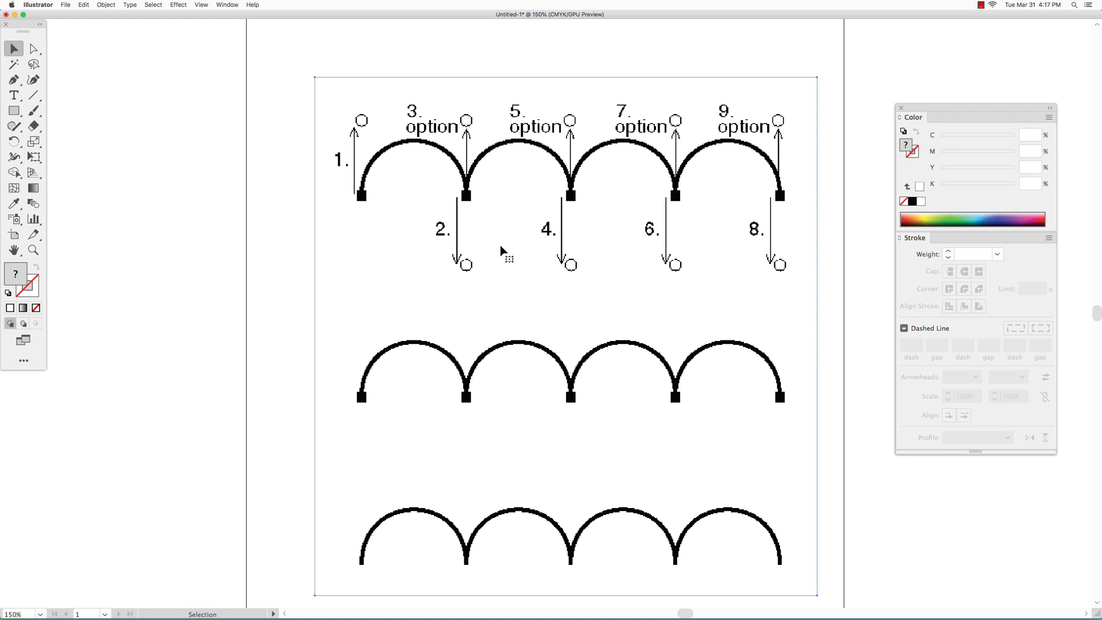
# Deselect the image, choose the Pen tool, and set no fill with a red stroke.
pyautogui.click(212, 121)
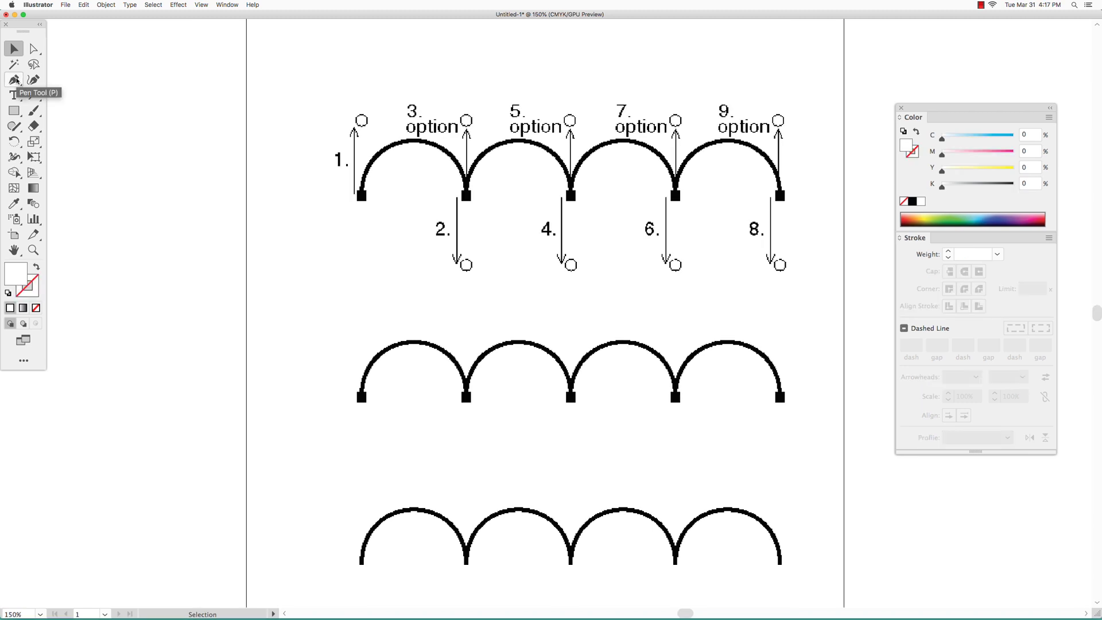
pyautogui.click(16, 80)
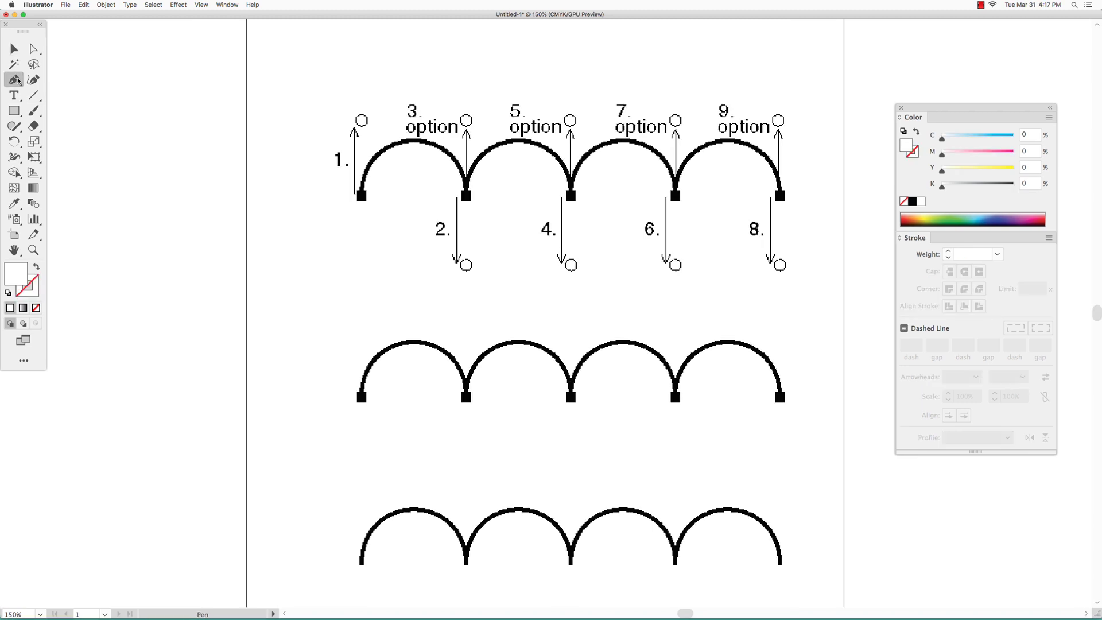
pyautogui.click(36, 308)
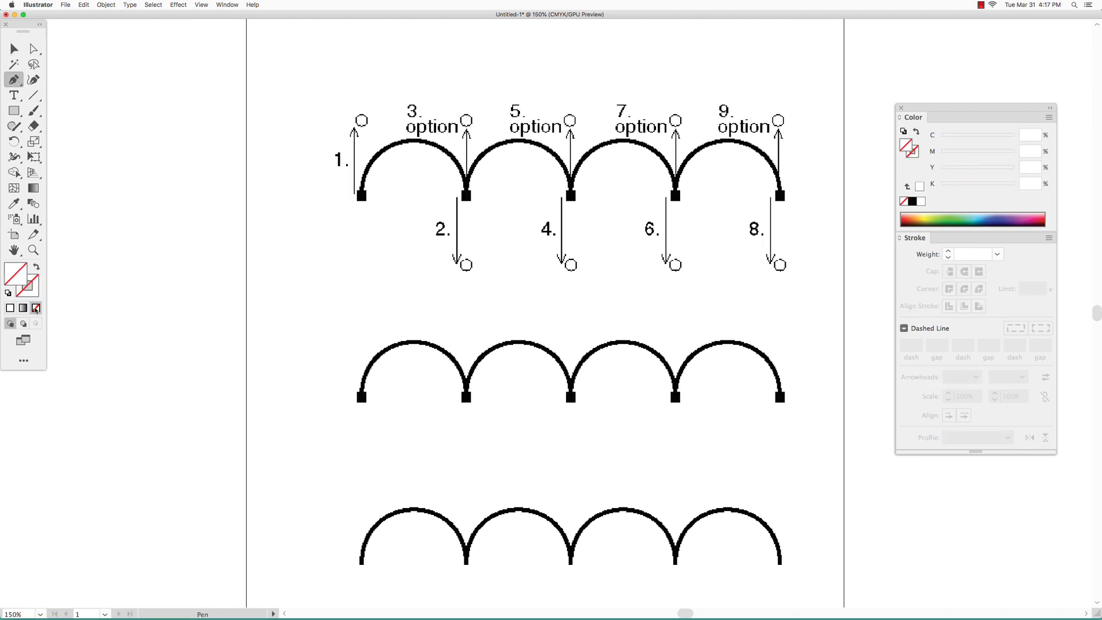
pyautogui.click(35, 293)
pyautogui.click(1039, 215)
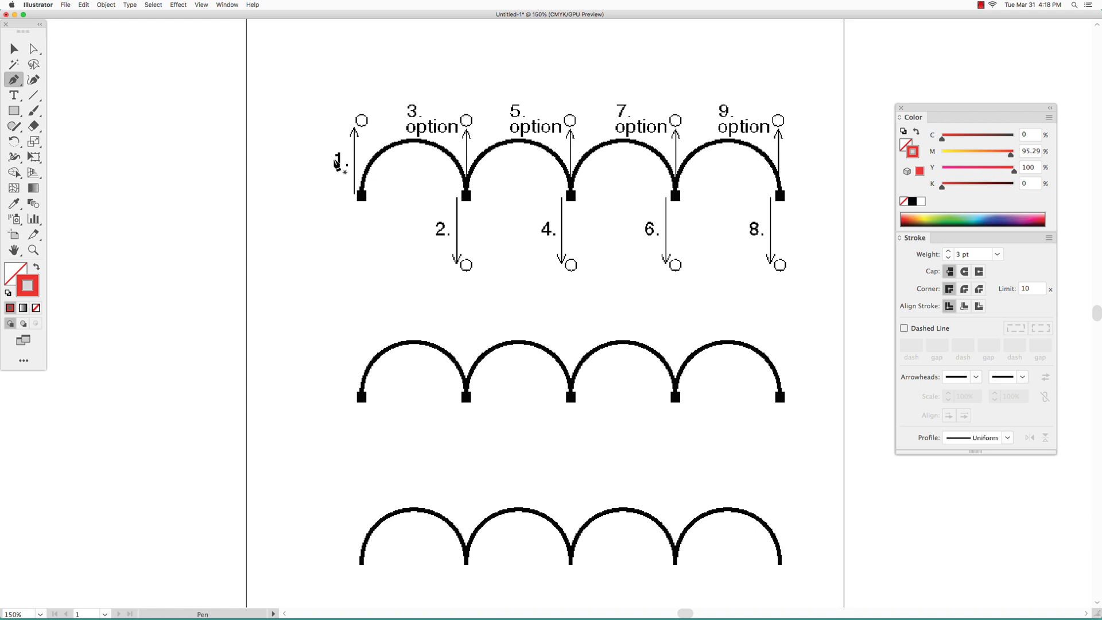
# Pen-trace the four top-row arches, turning the three inner joints into corner points.
pyautogui.moveTo(361, 196); pyautogui.dragTo(361, 122)
pyautogui.moveTo(466, 195); pyautogui.dragTo(466, 264)
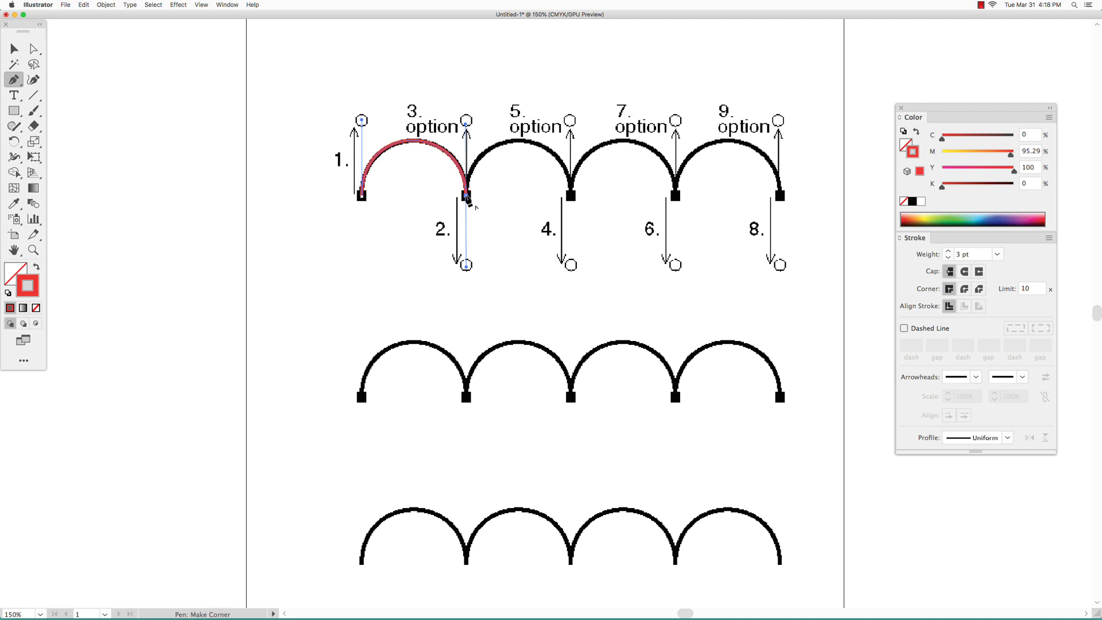
pyautogui.click(466, 197)
pyautogui.moveTo(571, 196); pyautogui.dragTo(571, 266)
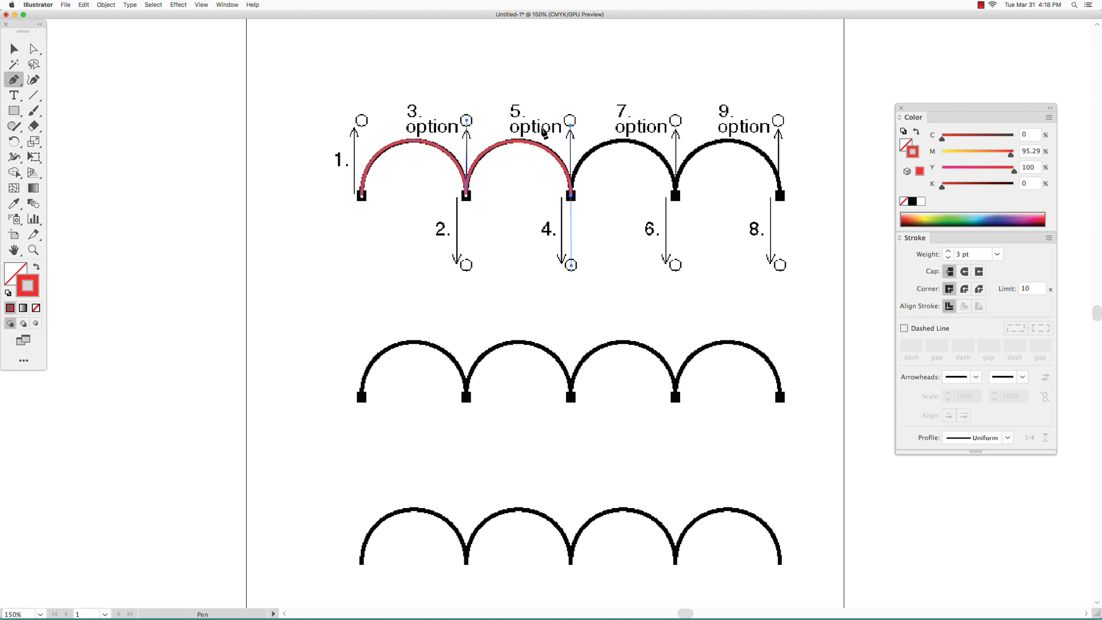
pyautogui.click(570, 197)
pyautogui.moveTo(675, 196); pyautogui.dragTo(675, 263)
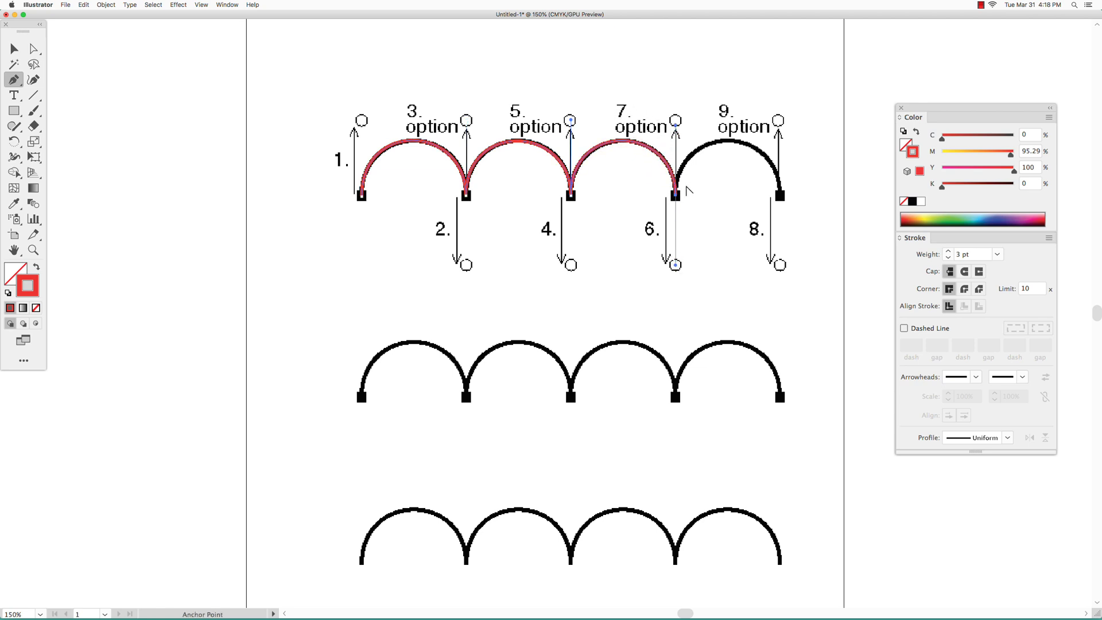
pyautogui.moveTo(674, 197); pyautogui.dragTo(675, 121)
pyautogui.moveTo(779, 197); pyautogui.dragTo(779, 265)
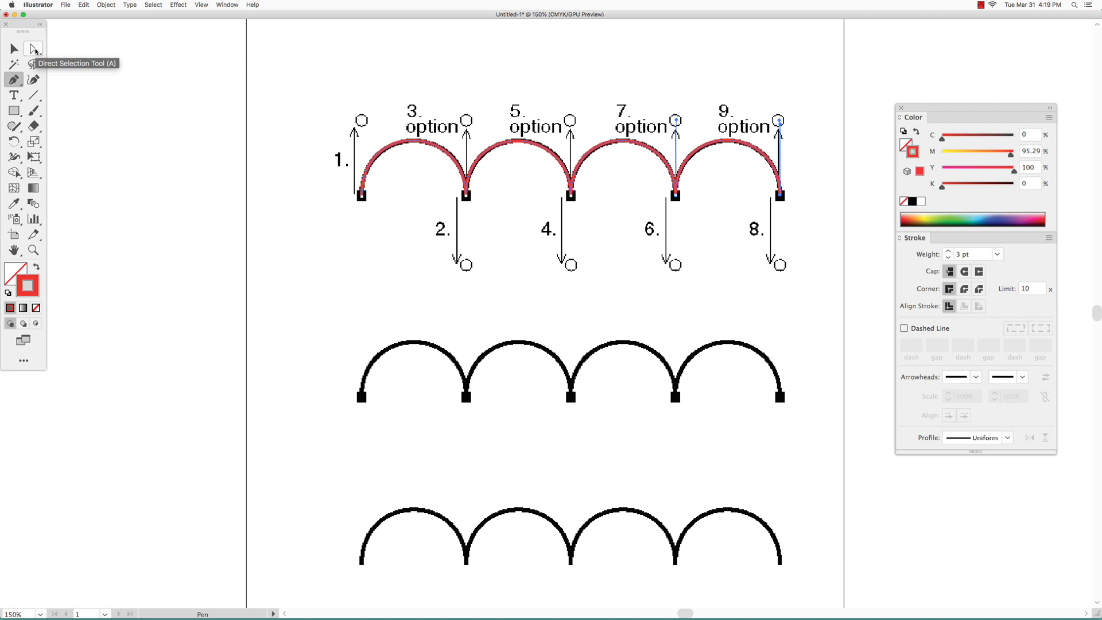
# End the top-row path and trace the first two middle-row arches with a corner join.
pyautogui.click(35, 51)
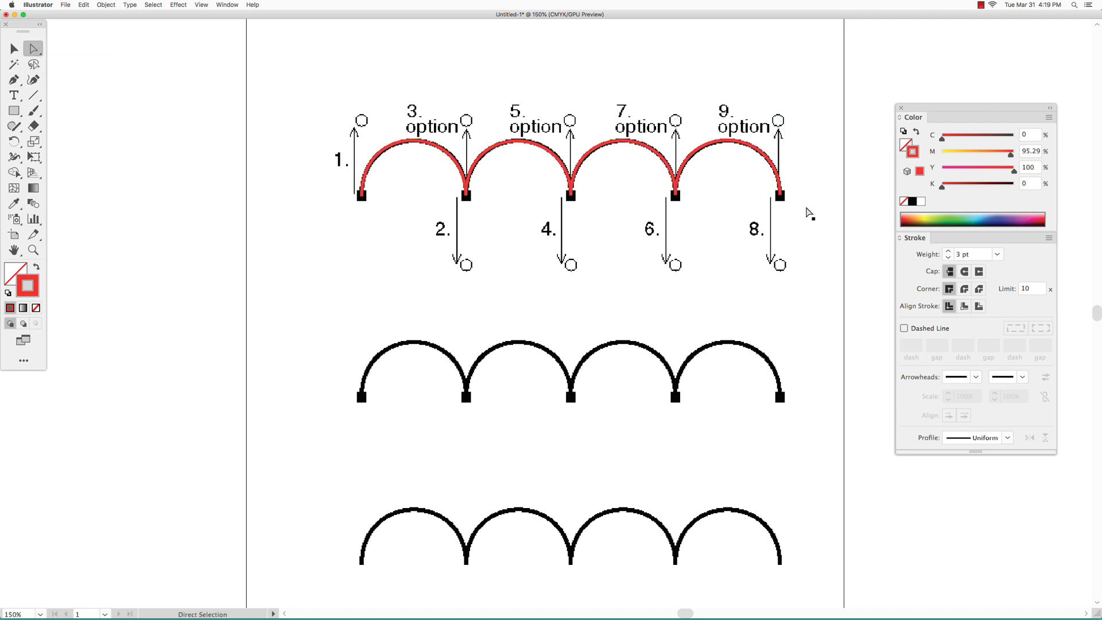
pyautogui.click(13, 79)
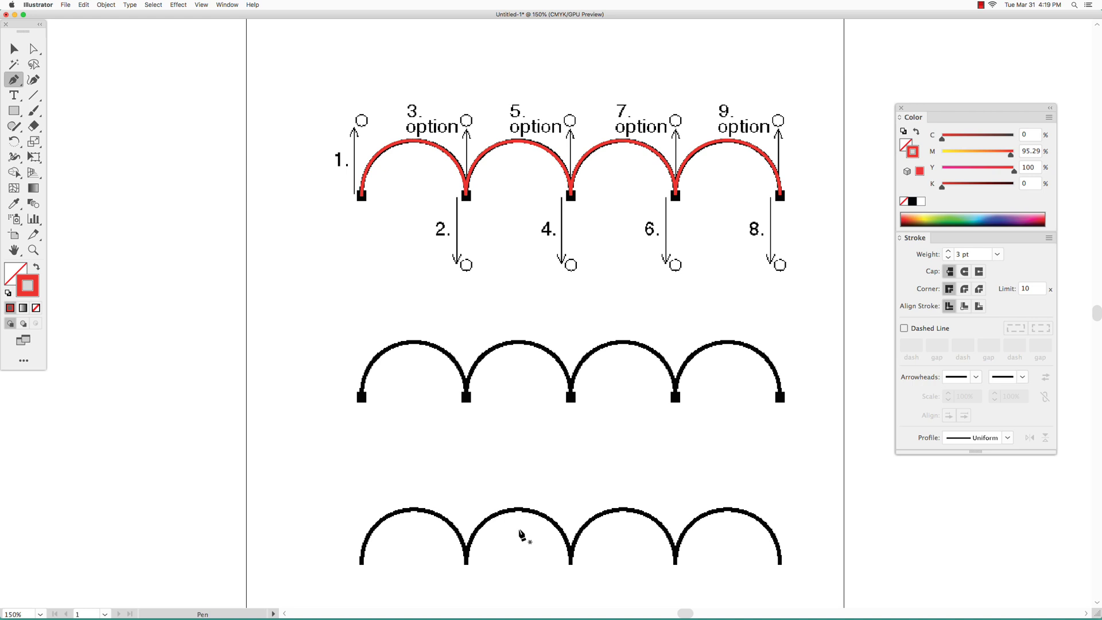
pyautogui.moveTo(361, 397); pyautogui.dragTo(364, 327)
pyautogui.moveTo(465, 396); pyautogui.dragTo(471, 479)
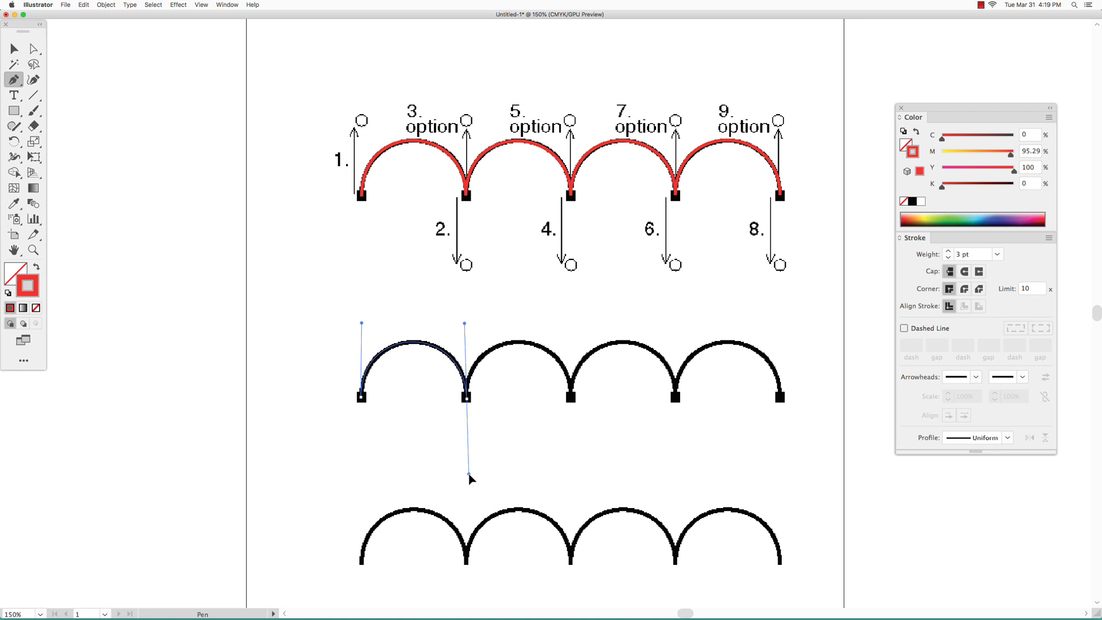
pyautogui.keyDown('alt'); pyautogui.moveTo(466, 397); pyautogui.dragTo(467, 326); pyautogui.keyUp('alt')
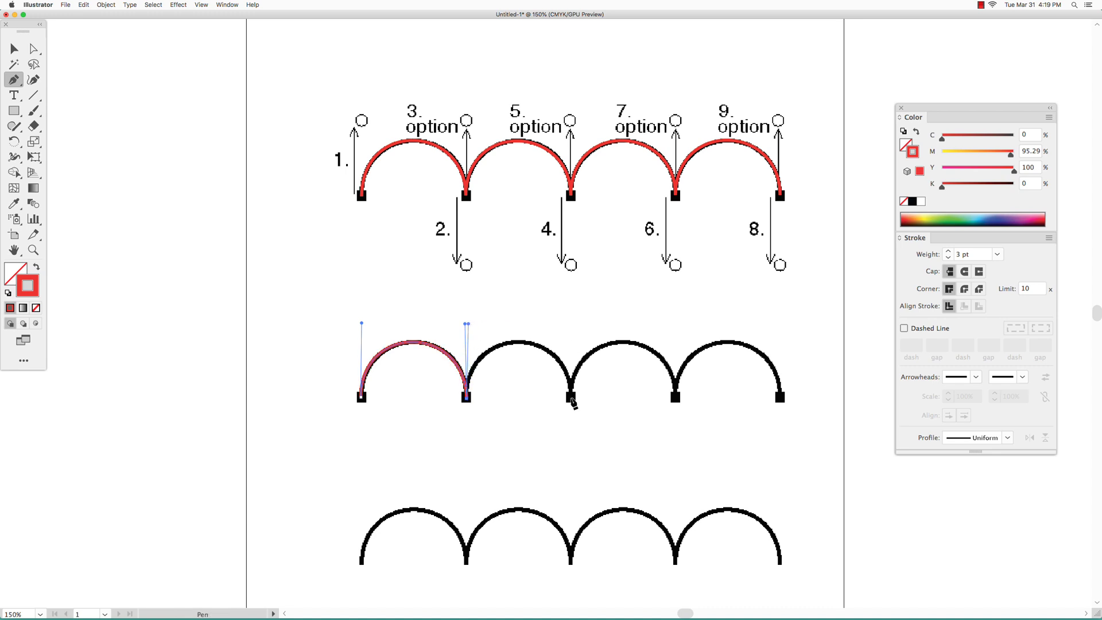
pyautogui.moveTo(571, 397); pyautogui.dragTo(576, 476)
# Trace the third and fourth middle-row arches with corner joins, then deselect the path.
pyautogui.keyDown('alt'); pyautogui.moveTo(571, 396); pyautogui.dragTo(573, 329); pyautogui.keyUp('alt')
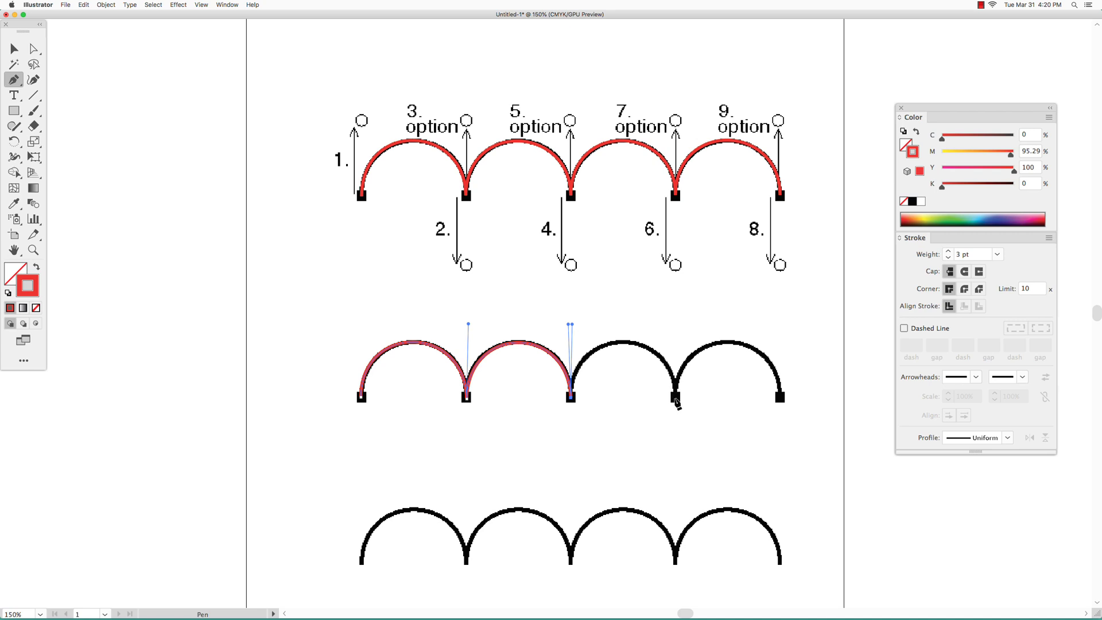
pyautogui.moveTo(675, 395); pyautogui.dragTo(679, 477)
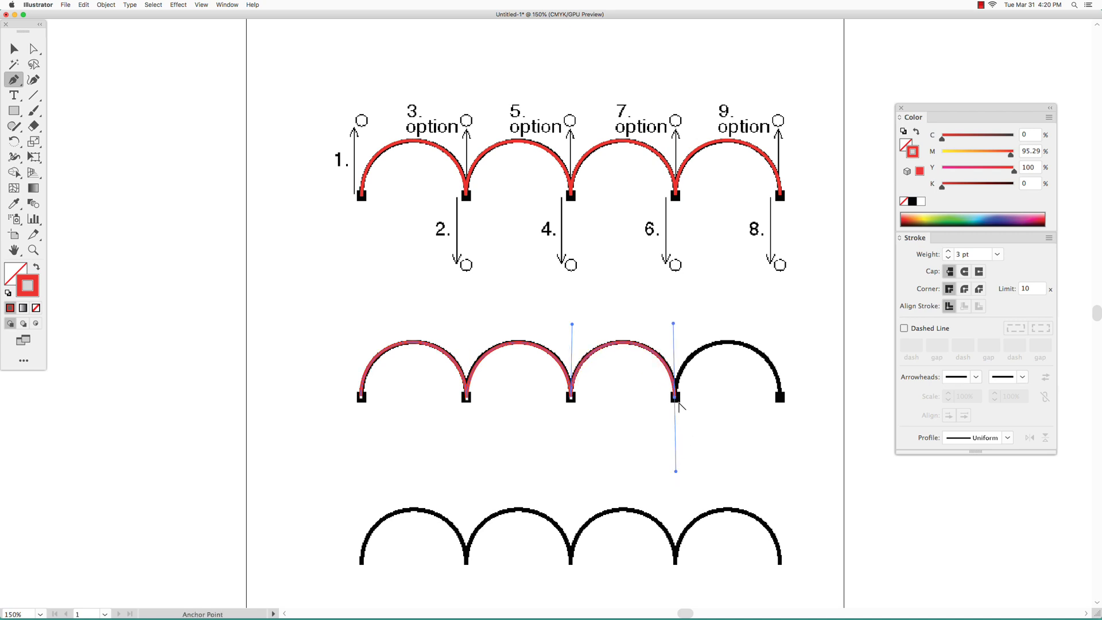
pyautogui.moveTo(675, 398); pyautogui.dragTo(677, 328)
pyautogui.moveTo(780, 396); pyautogui.dragTo(782, 472)
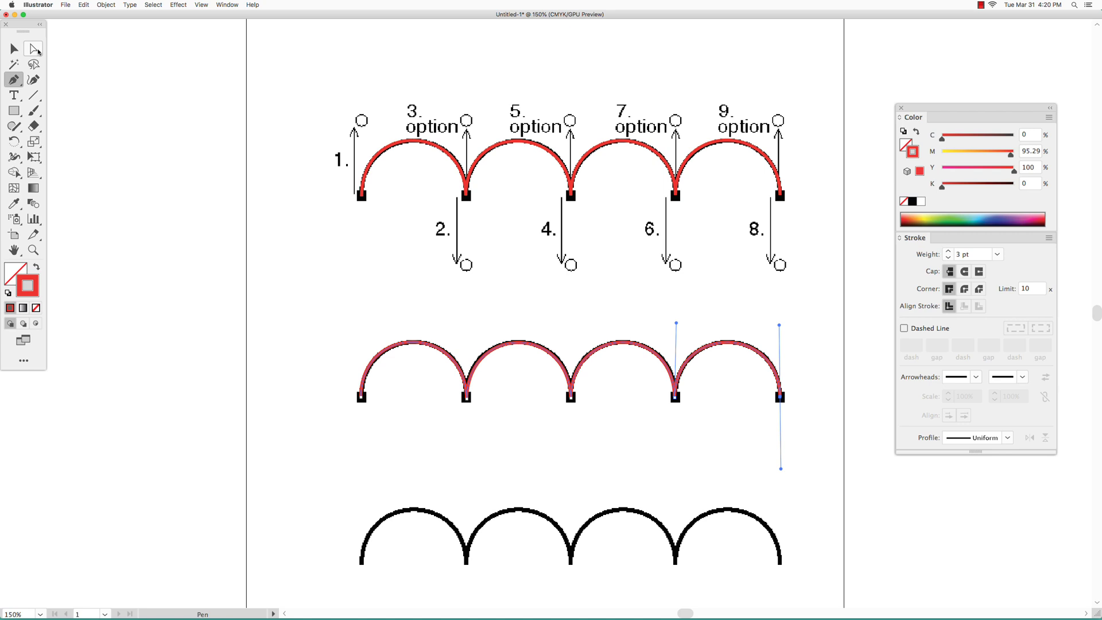
pyautogui.click(37, 50)
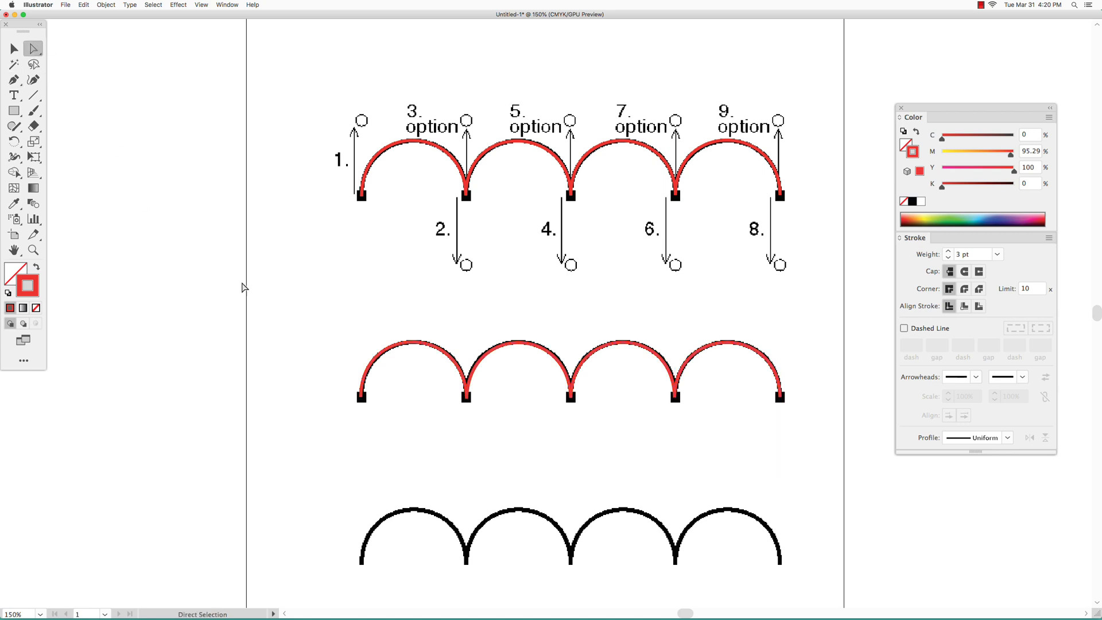
pyautogui.click(243, 286)
# Start the bottom-row path and draw its first arch to the second anchor.
pyautogui.click(13, 80)
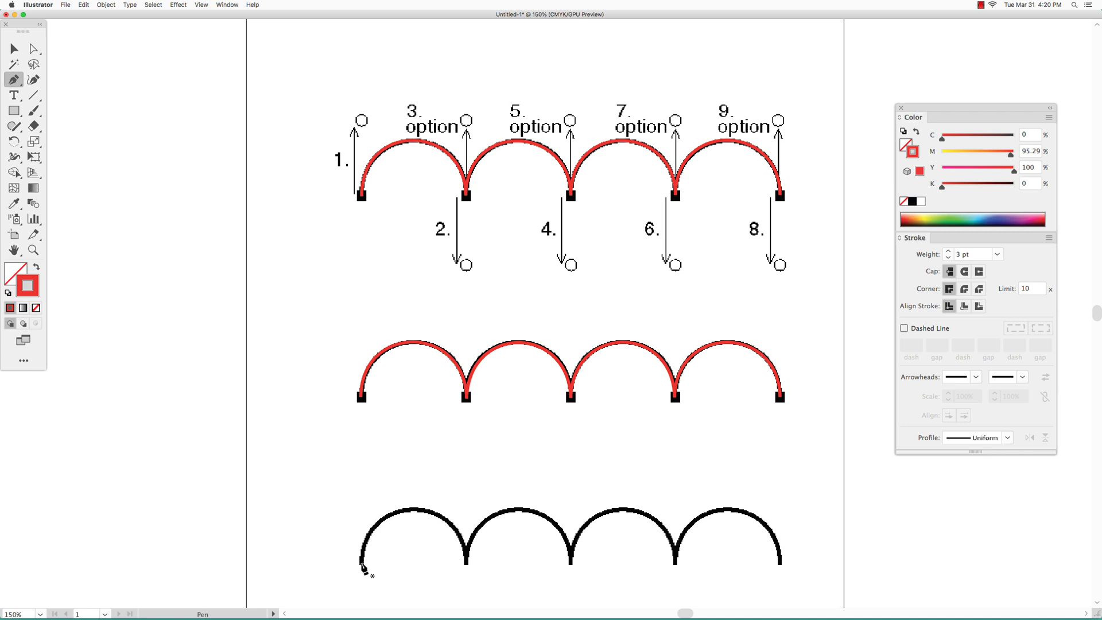
pyautogui.moveTo(362, 561); pyautogui.dragTo(361, 472)
pyautogui.click(466, 561)
pyautogui.moveTo(466, 561); pyautogui.dragTo(468, 558)
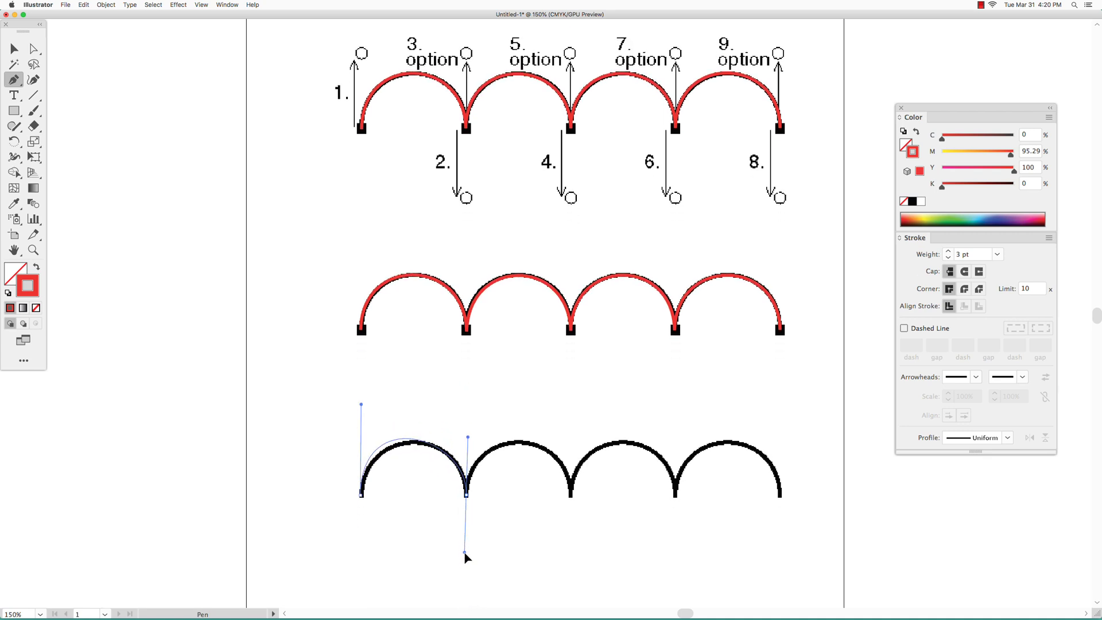
pyautogui.moveTo(468, 562); pyautogui.dragTo(468, 558)
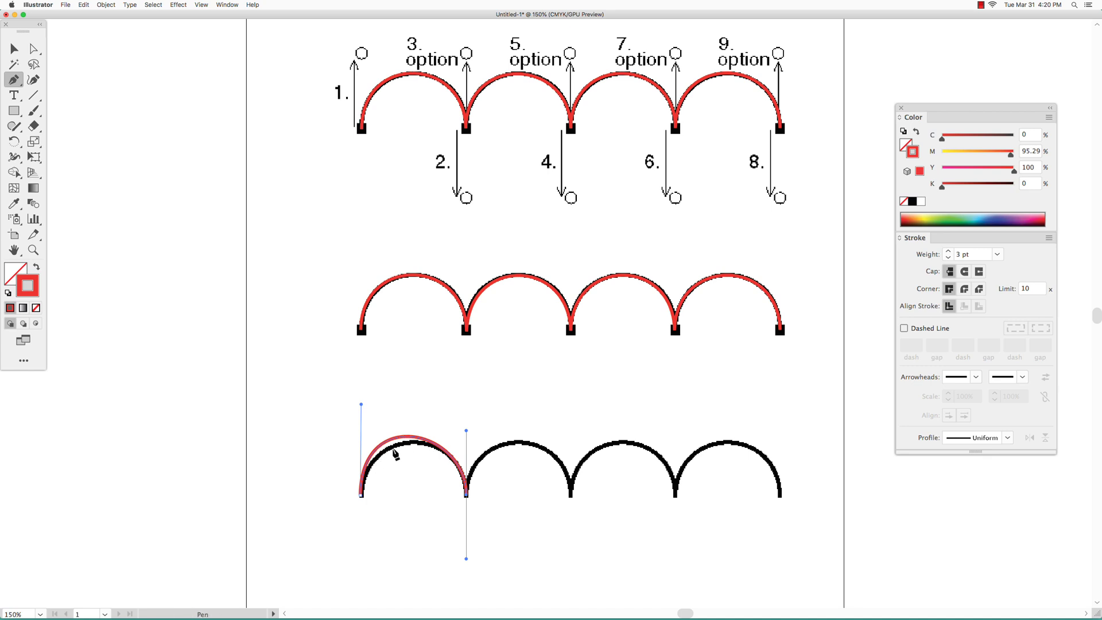
# Adjust the first bottom-row arch's left handle so the curve fits the reference.
pyautogui.press('a')
pyautogui.press('p')
pyautogui.press('a')
pyautogui.moveTo(363, 408); pyautogui.dragTo(368, 423)
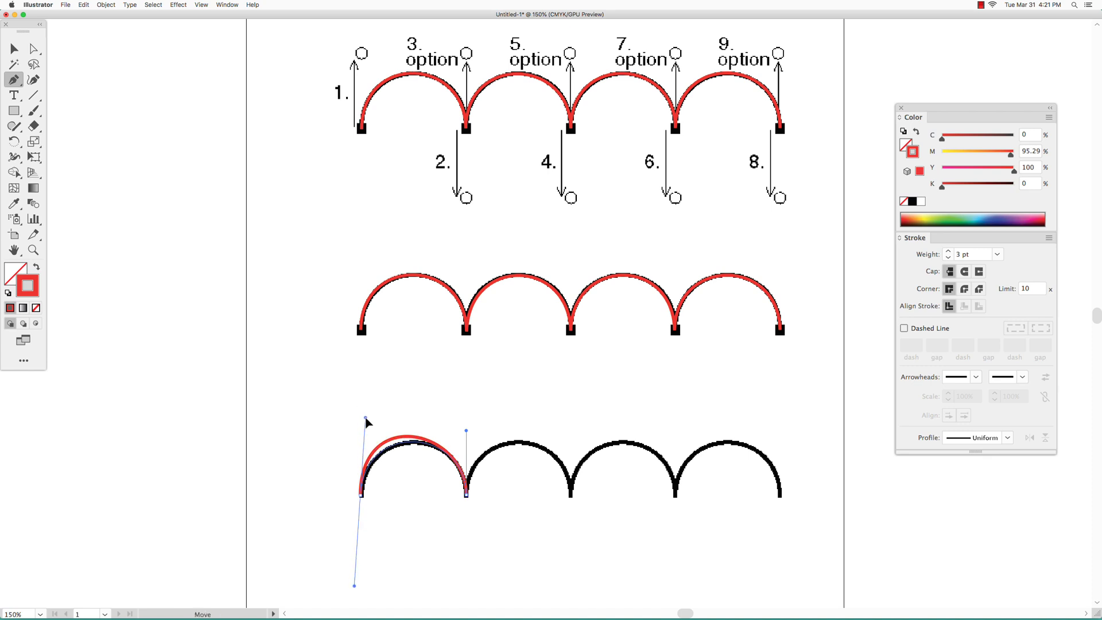
pyautogui.moveTo(367, 422); pyautogui.dragTo(367, 421)
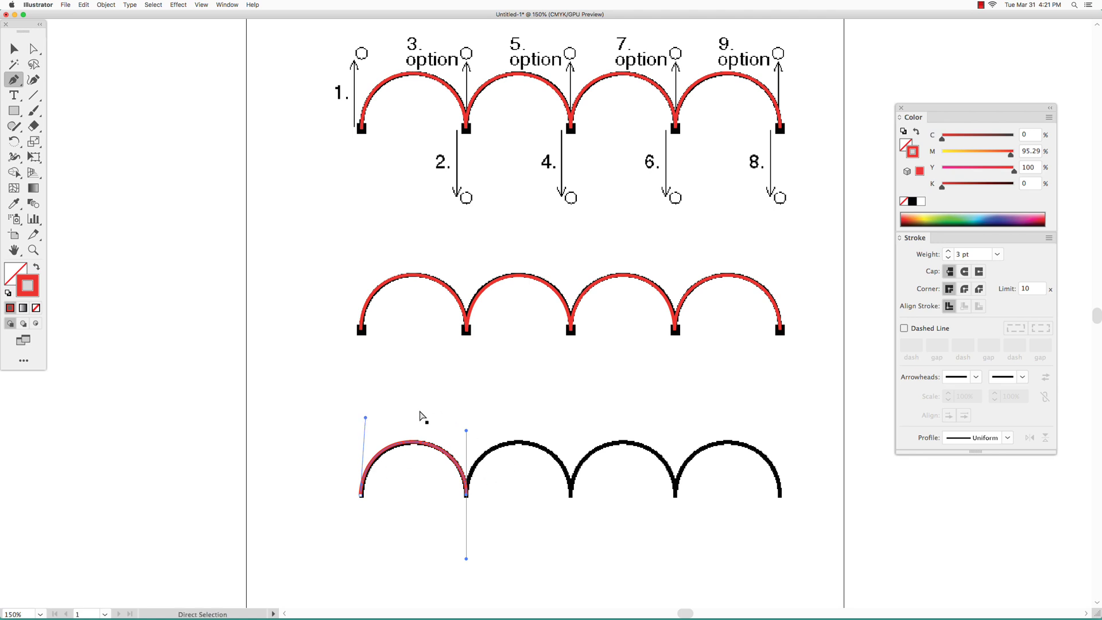
pyautogui.press('p')
pyautogui.hotkey('shift', 'c')
# Trace the second and third bottom-row arches with upward corner joins, then draw the fourth.
pyautogui.moveTo(466, 493); pyautogui.dragTo(467, 420)
pyautogui.moveTo(571, 494); pyautogui.dragTo(573, 566)
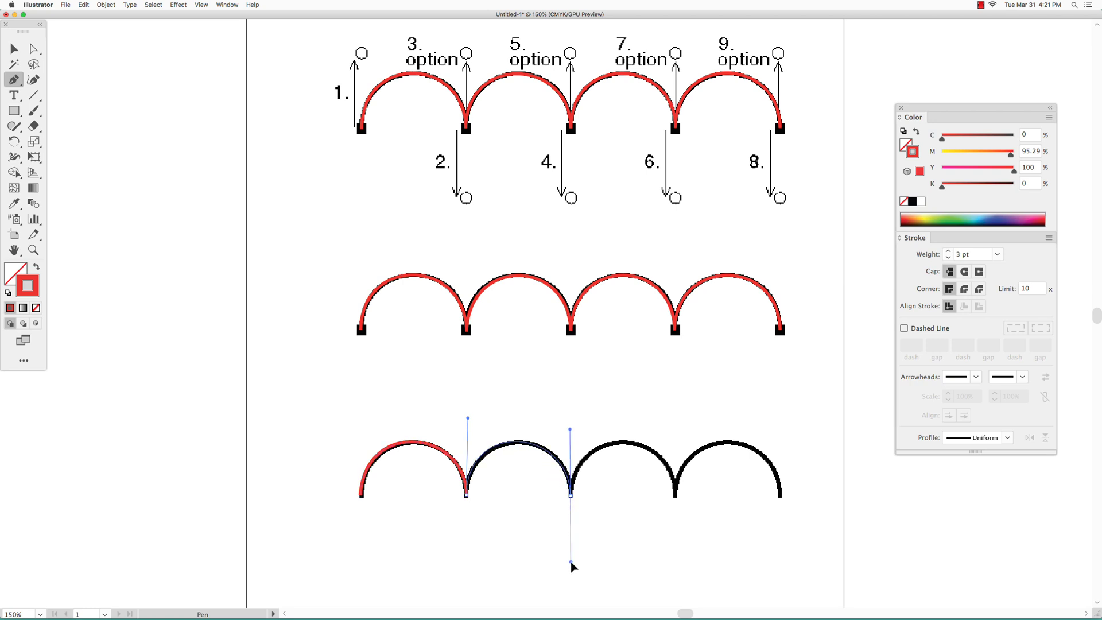
pyautogui.keyDown('alt'); pyautogui.click(571, 494); pyautogui.keyUp('alt')
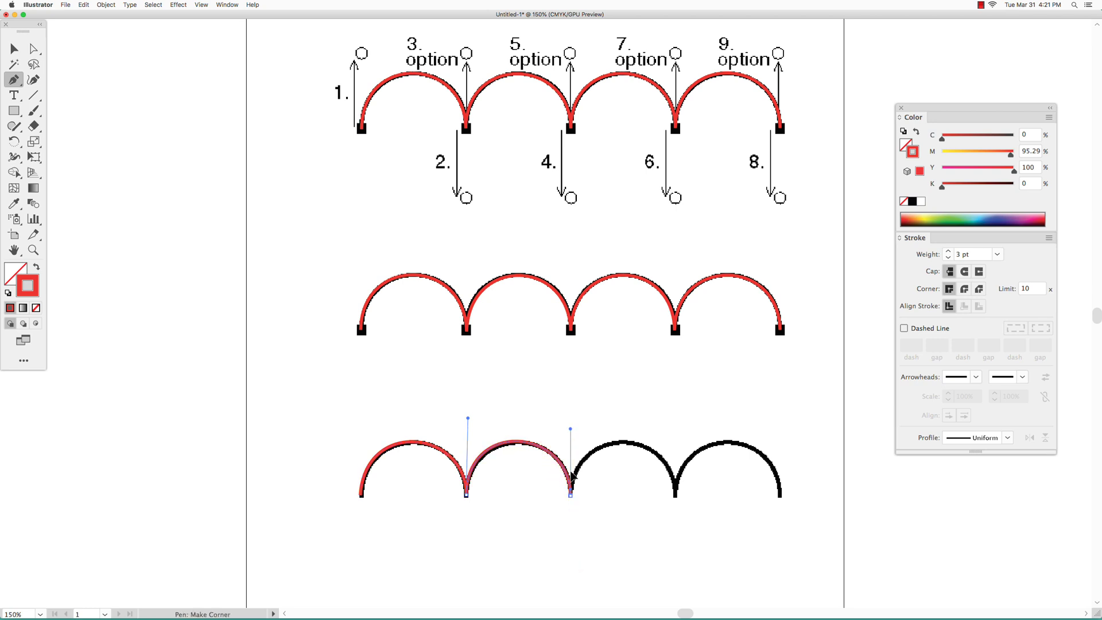
pyautogui.moveTo(570, 494); pyautogui.dragTo(571, 426)
pyautogui.moveTo(676, 494); pyautogui.dragTo(676, 564)
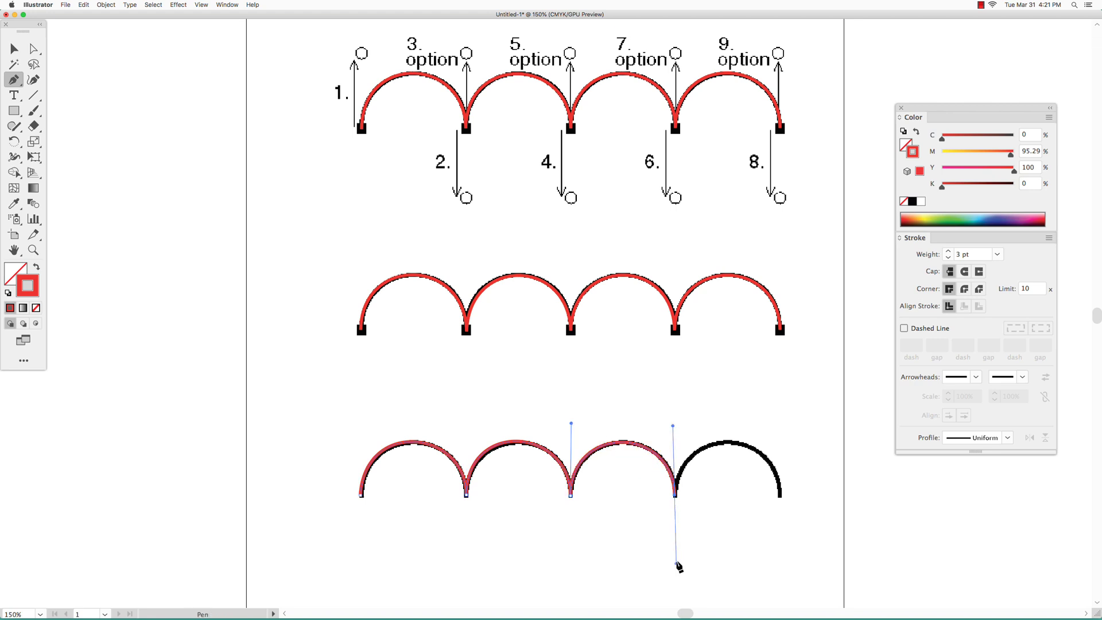
pyautogui.moveTo(676, 494); pyautogui.dragTo(674, 425)
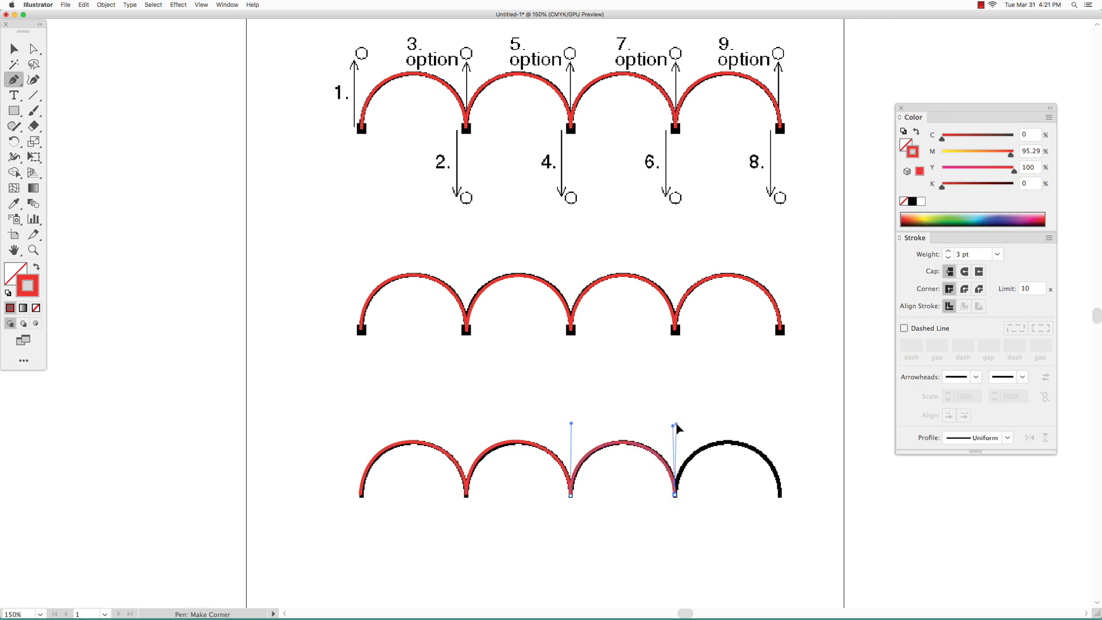
pyautogui.moveTo(780, 495); pyautogui.dragTo(784, 574)
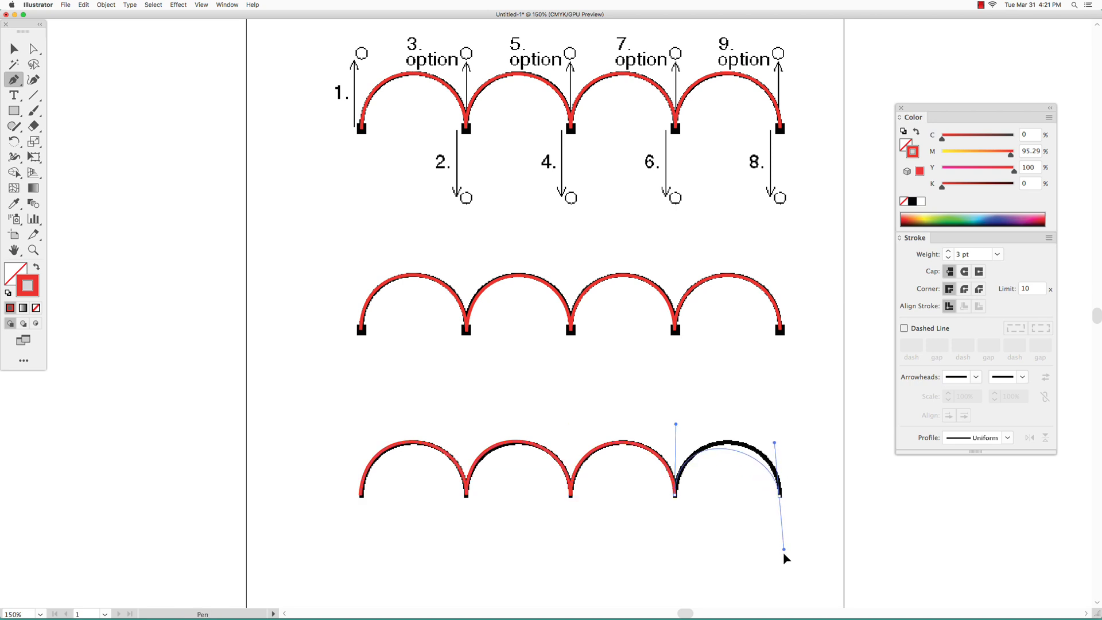